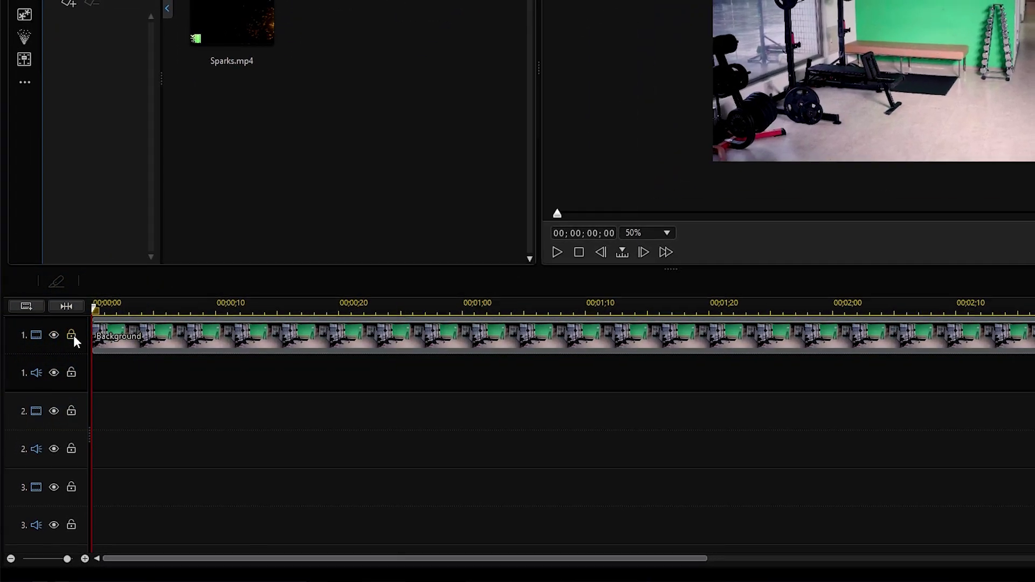
Deselect the gym background clip on the timeline
left_click(67, 401)
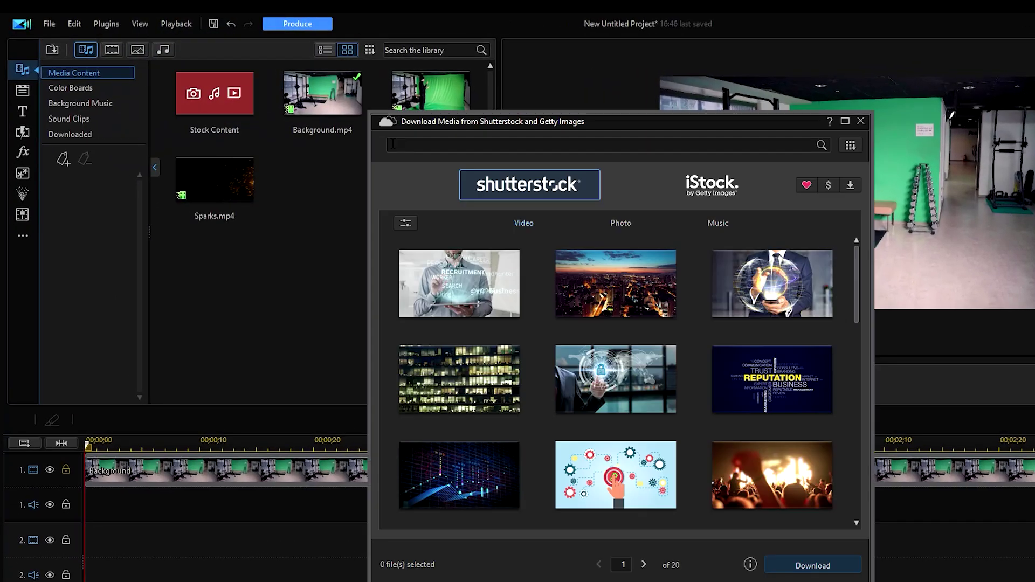
type("porta")
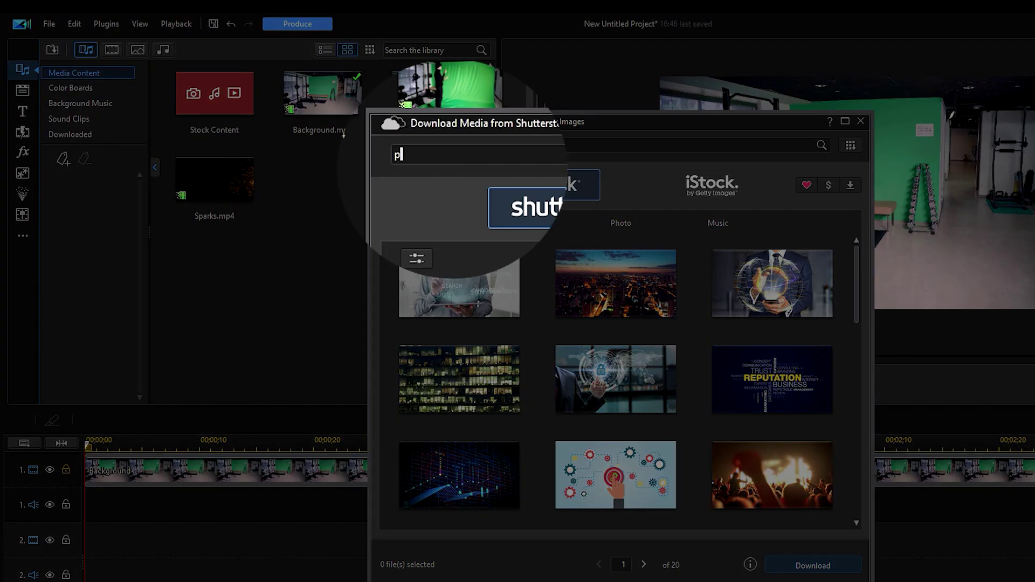
type("l")
Search Shutterstock for 'portal' footage and jump to results page 28
key("Return")
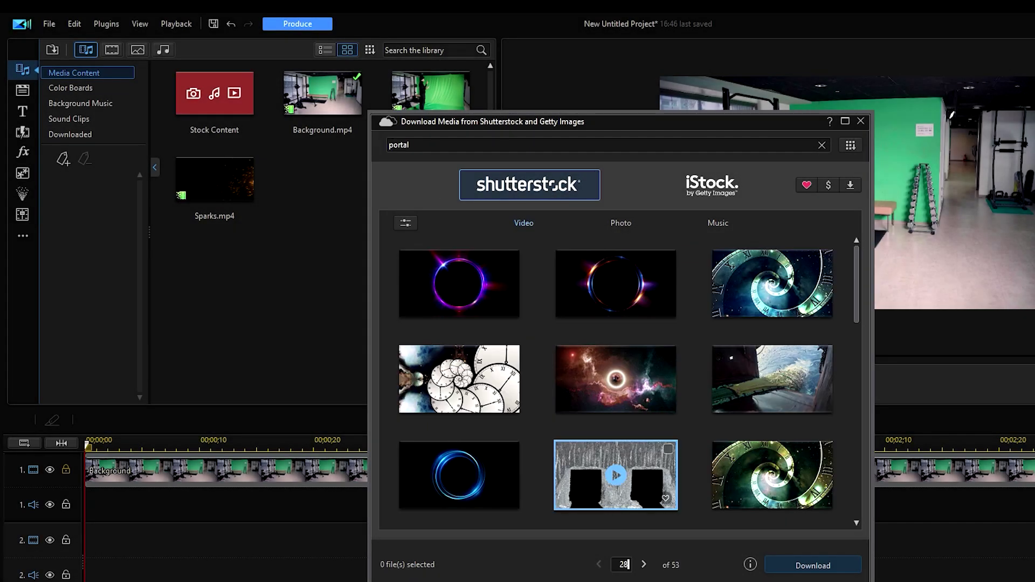
key("Return")
left_click_drag(854, 265, 857, 333)
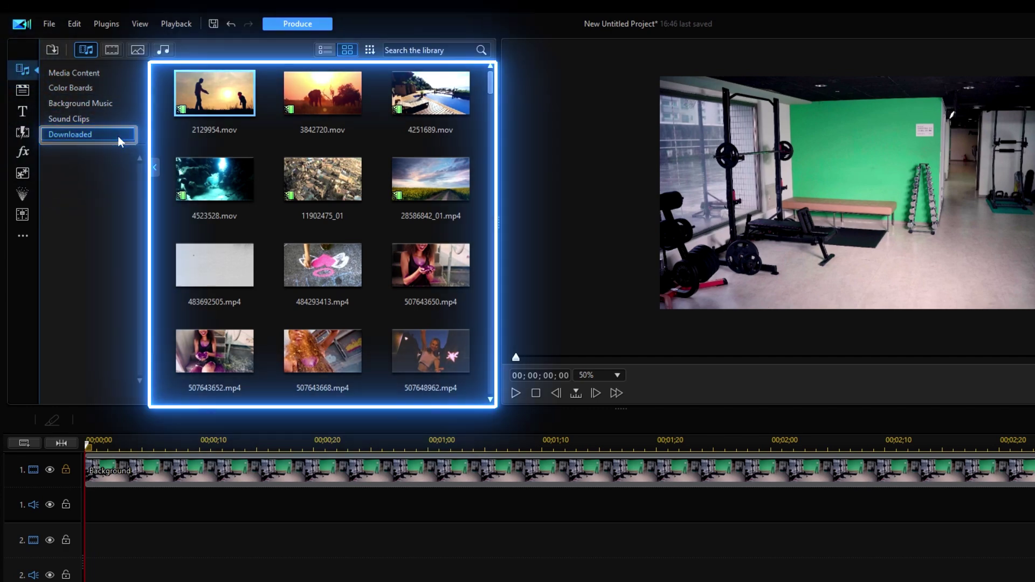
left_click_drag(489, 82, 486, 204)
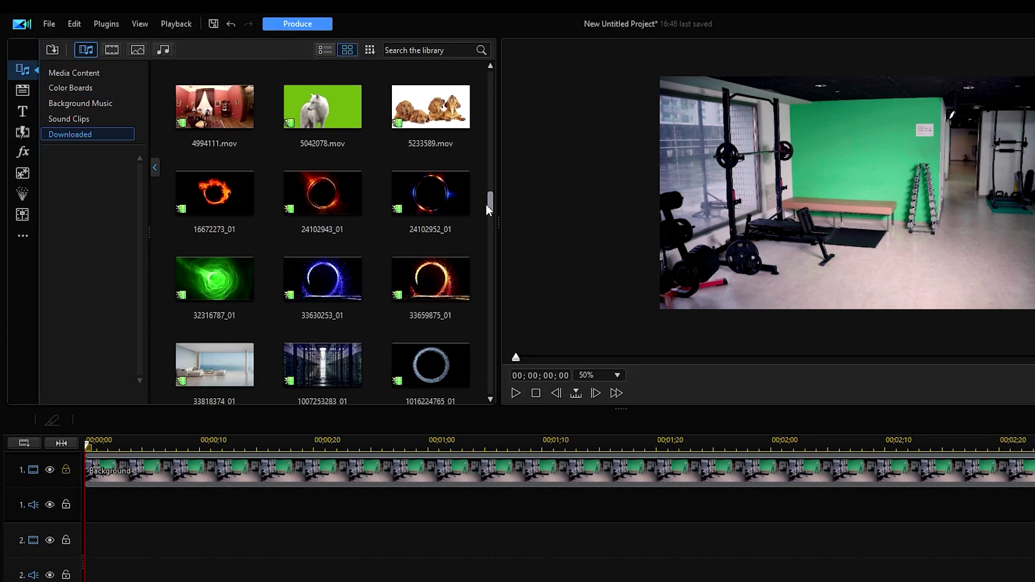
Drop ring clip 33659875_01 onto track 3 and set its blending mode to Screen
left_click_drag(431, 279, 138, 505)
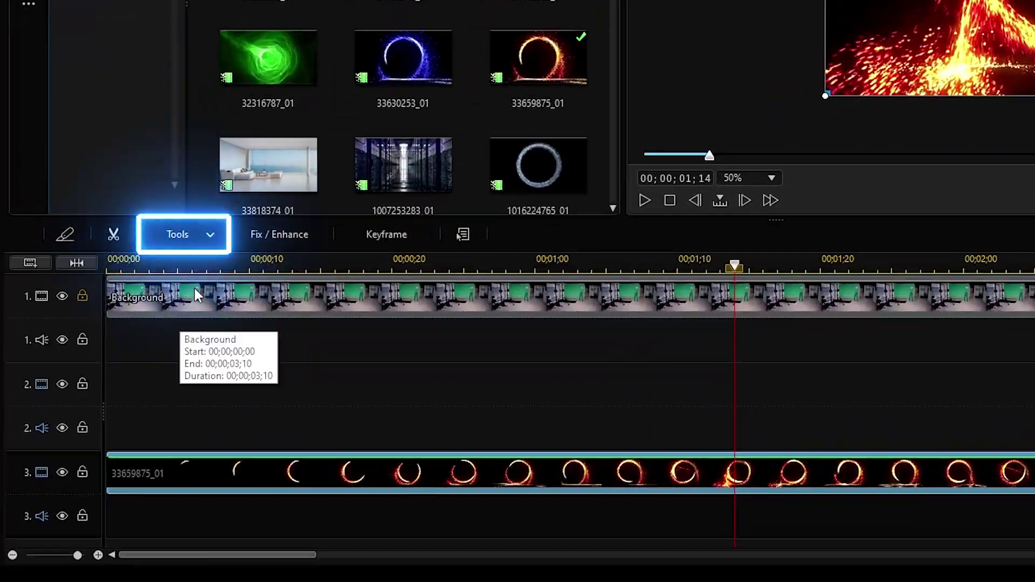
left_click(205, 234)
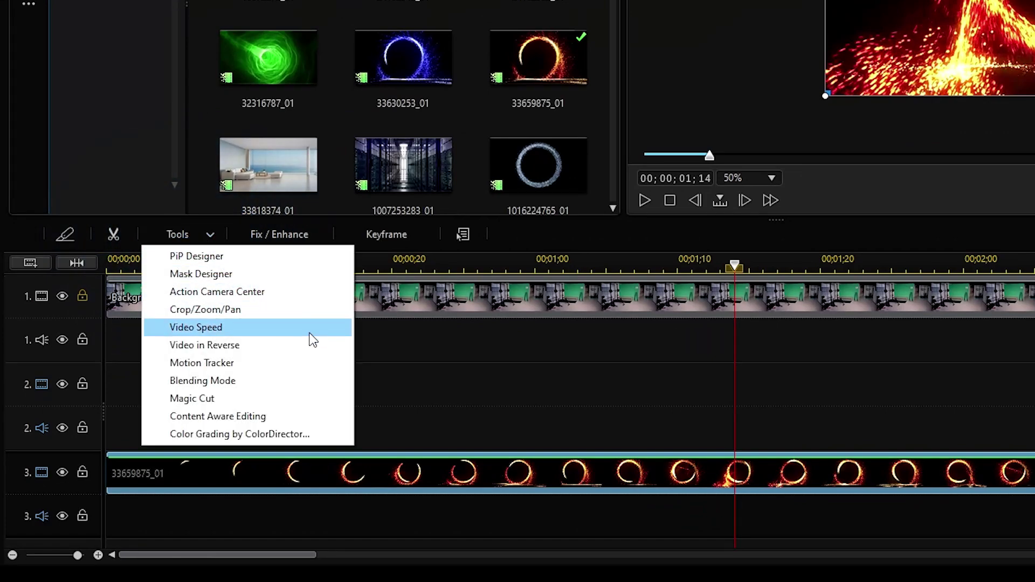
left_click(307, 387)
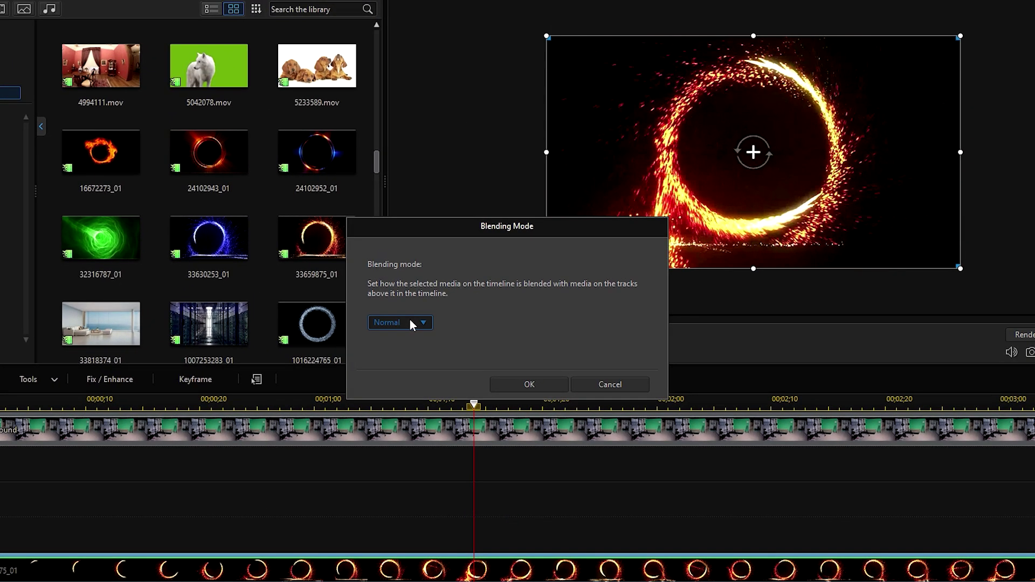
left_click(410, 323)
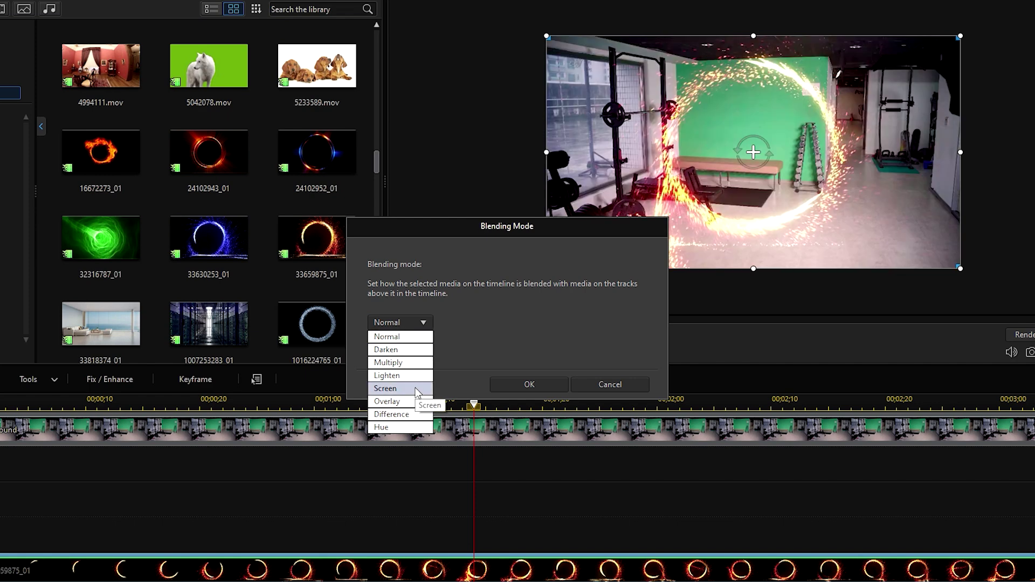
left_click(522, 385)
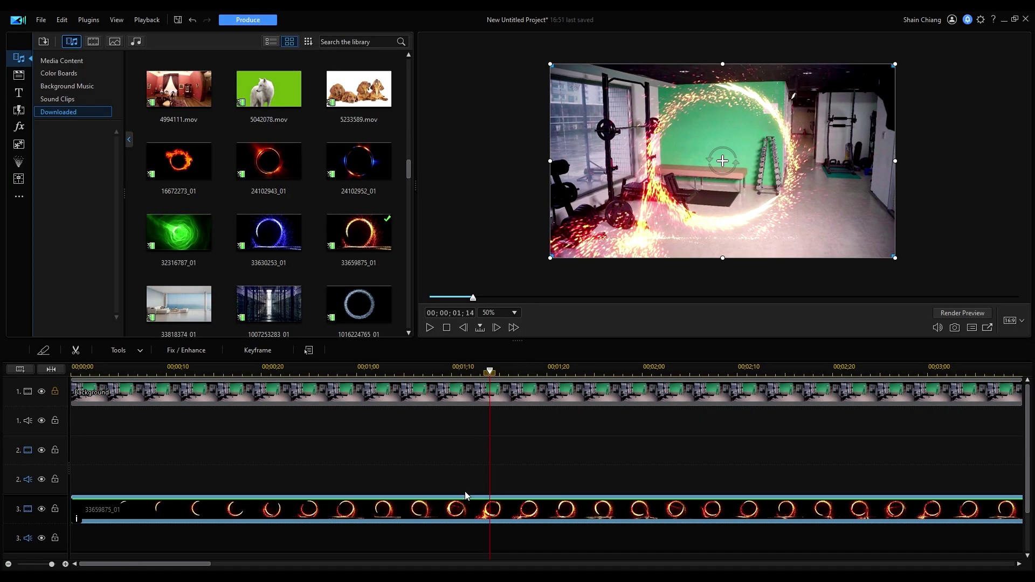
Unlock aspect ratio in PiP Designer and make the ring narrower, taller and shifted right
double_click(419, 497)
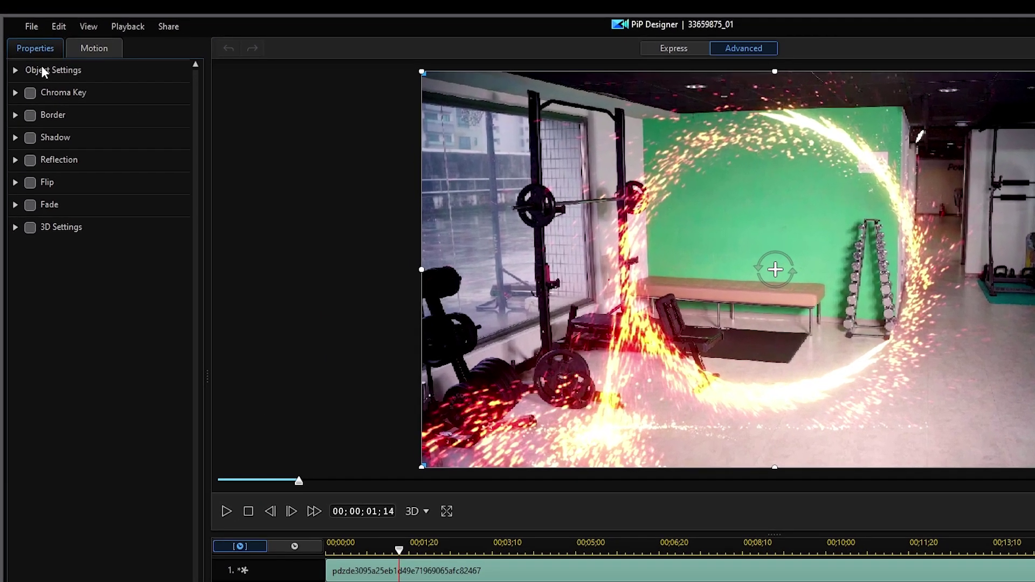
left_click(32, 54)
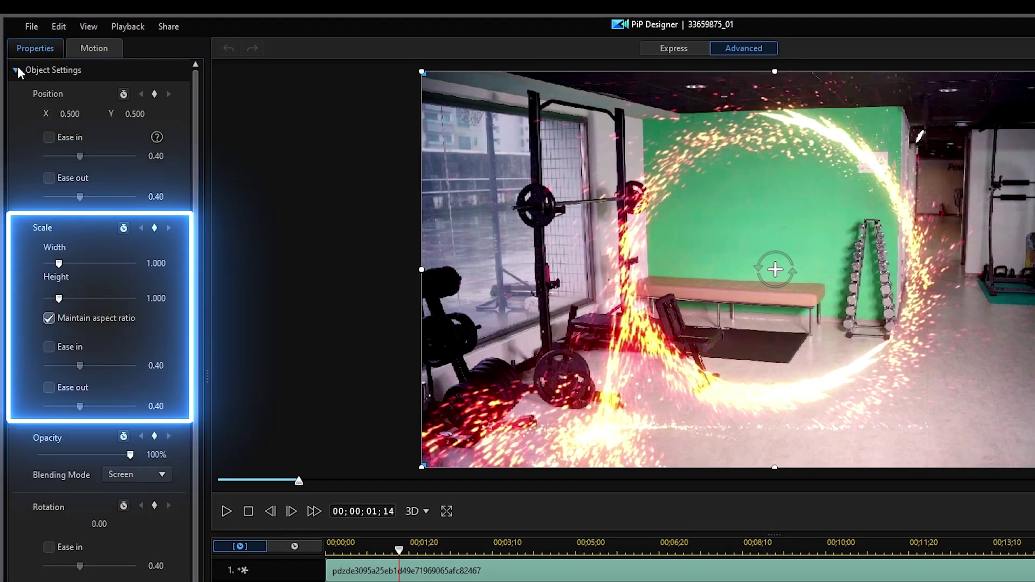
left_click(49, 318)
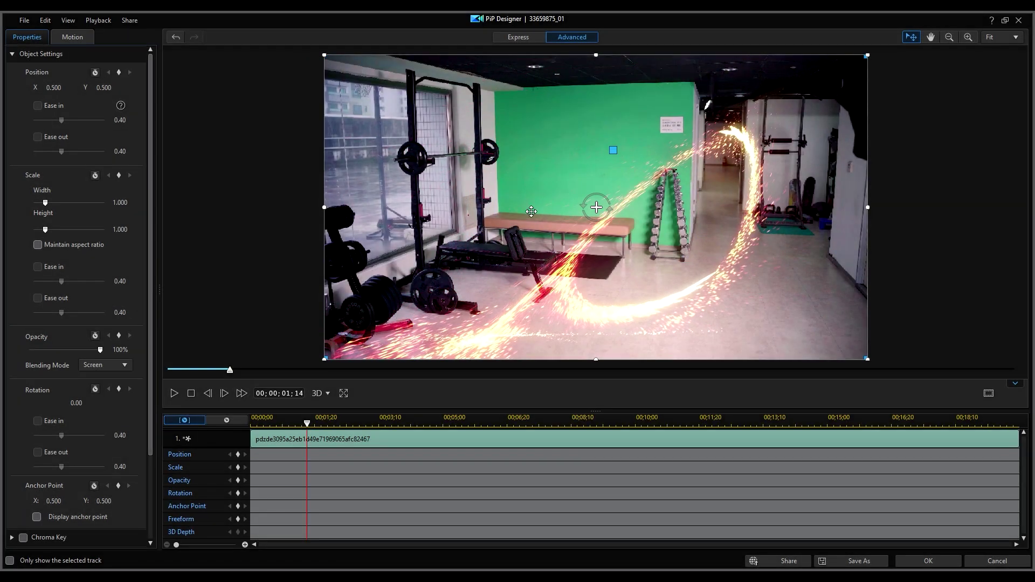
left_click_drag(326, 64, 469, 55)
mouse_move(724, 55)
left_mouse_down()
mouse_move(663, 330)
mouse_move(717, 407)
left_mouse_up()
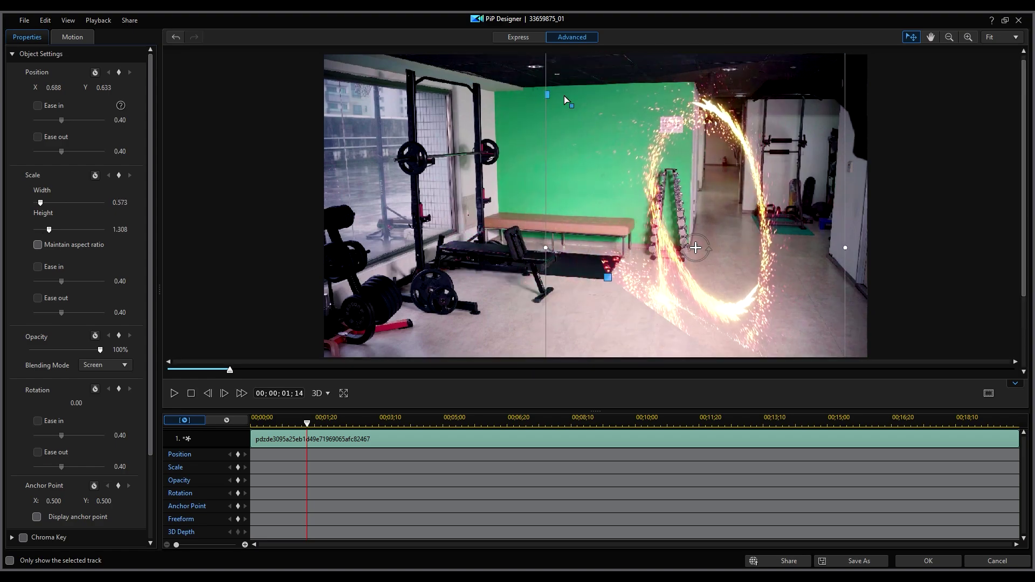
left_click_drag(563, 99, 662, 95)
left_click(935, 556)
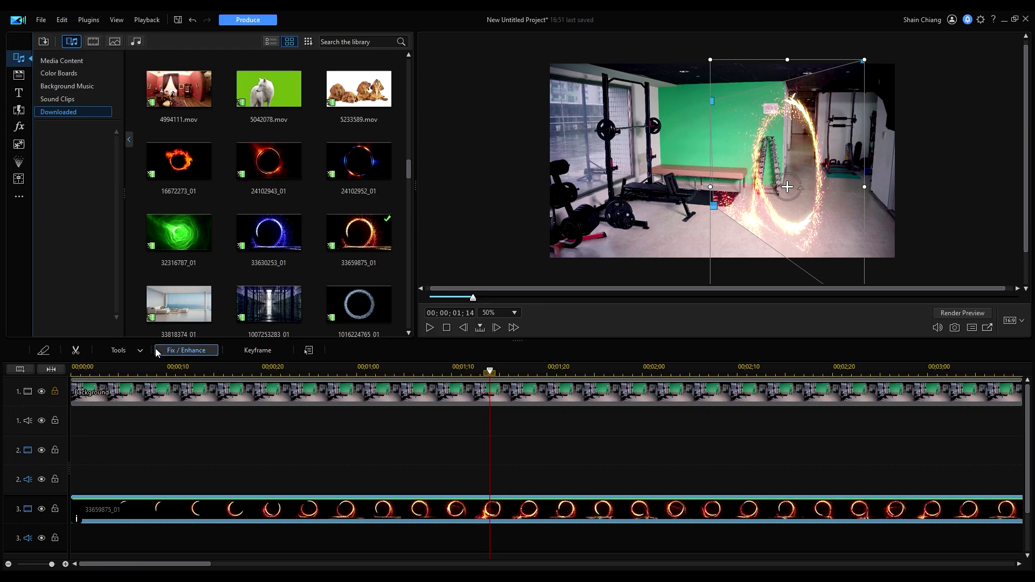
left_click(133, 350)
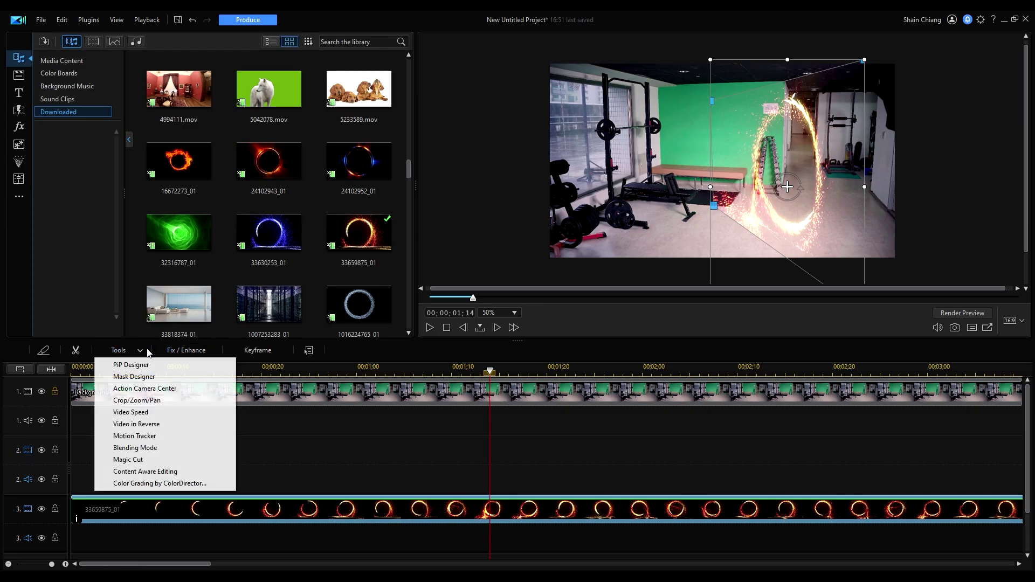
Apply an oval mask to the spark ring clip in Mask Designer
left_click(178, 377)
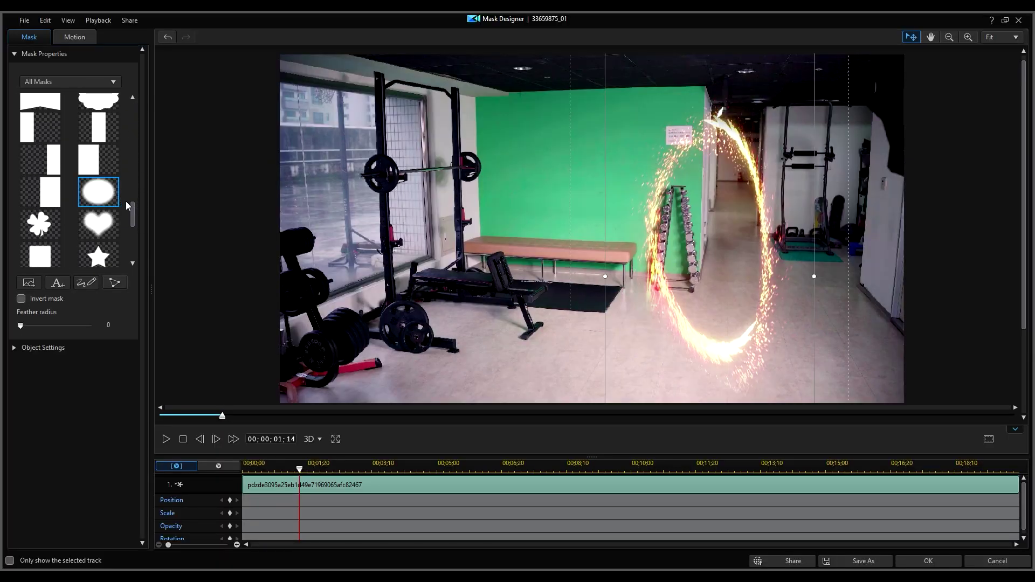
left_click(904, 561)
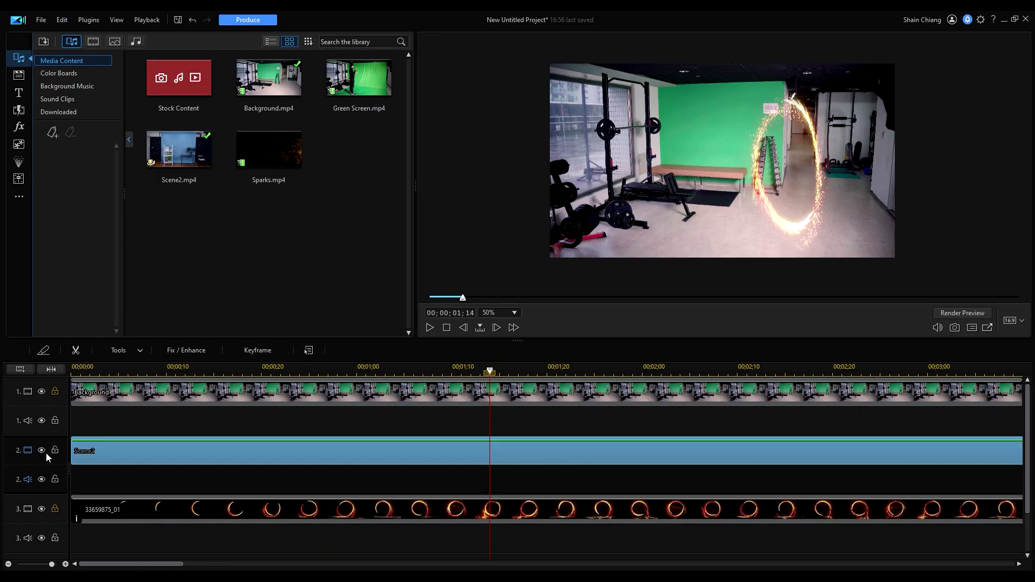
Skew Scene2 into a slanted perspective and shrink it toward the ring
left_click(128, 355)
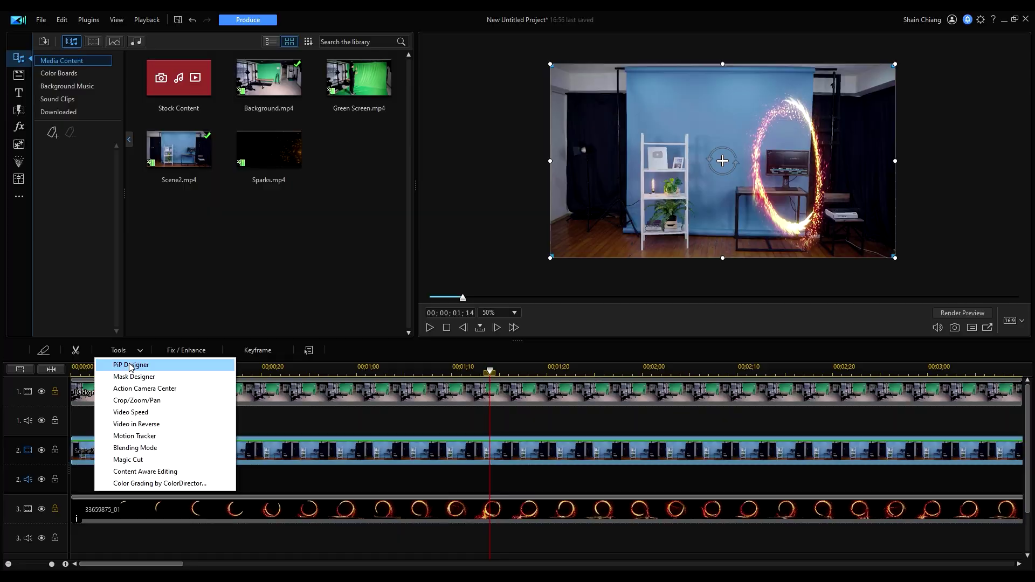
left_click(162, 363)
mouse_move(579, 178)
left_mouse_down()
mouse_move(556, 291)
mouse_move(751, 323)
left_mouse_up()
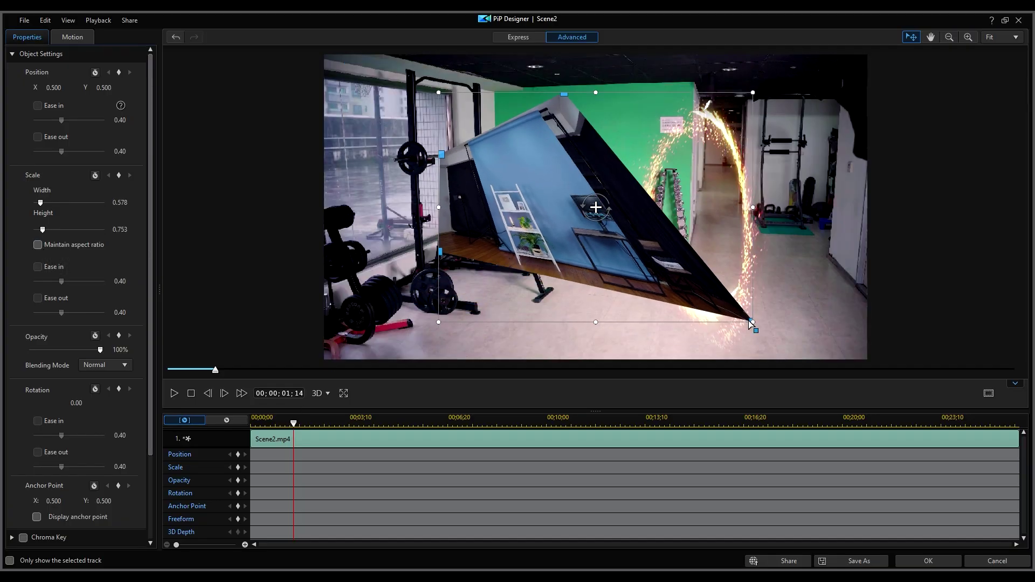
mouse_move(753, 55)
left_mouse_down()
mouse_move(694, 87)
mouse_move(758, 115)
left_mouse_up()
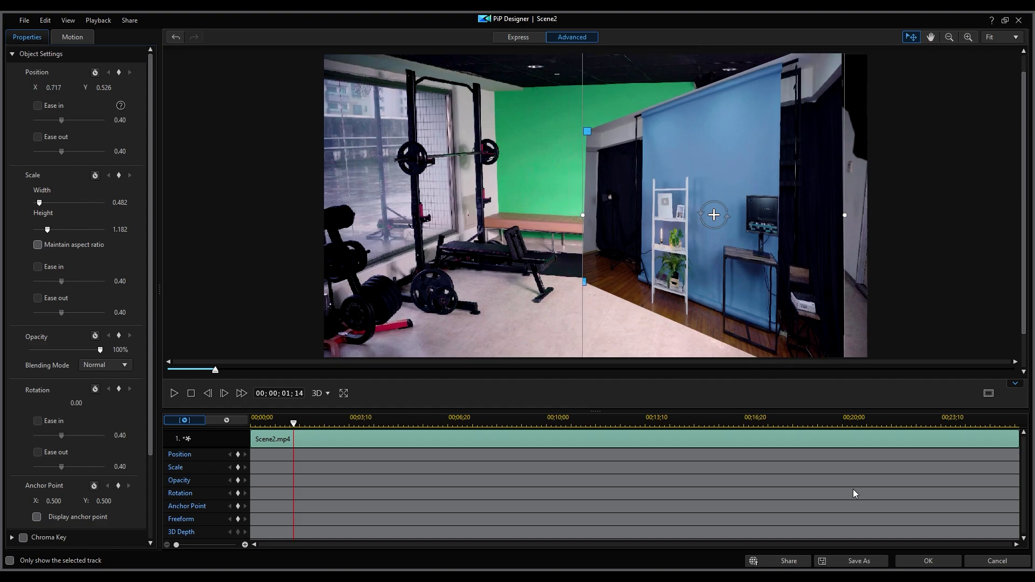
left_click(909, 562)
Apply a feathered ellipse mask to Scene2, narrowed to fit the spark ring
left_click(118, 351)
left_click(130, 376)
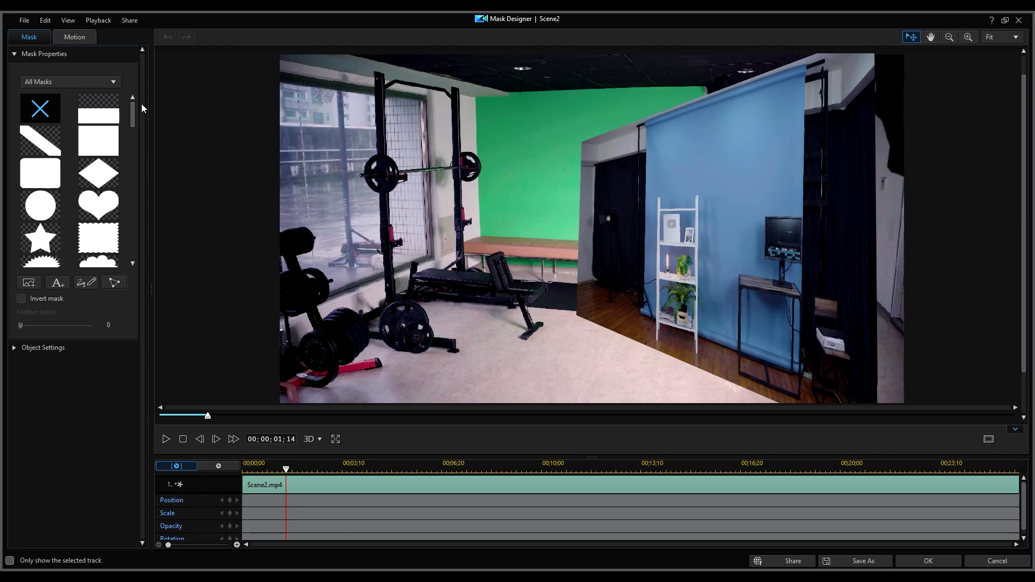
left_click_drag(135, 107, 133, 214)
left_click(118, 199)
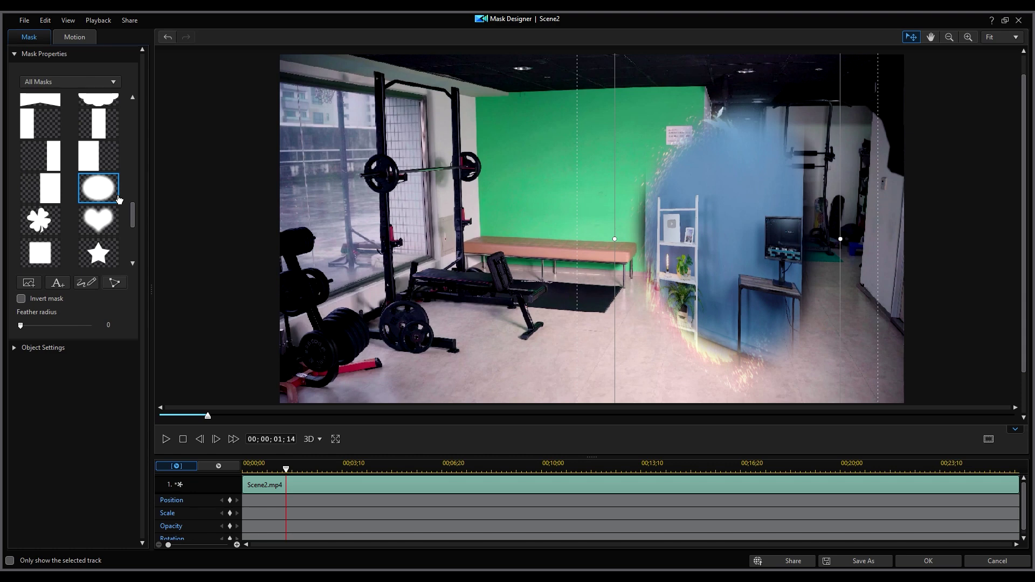
left_click_drag(837, 242, 785, 240)
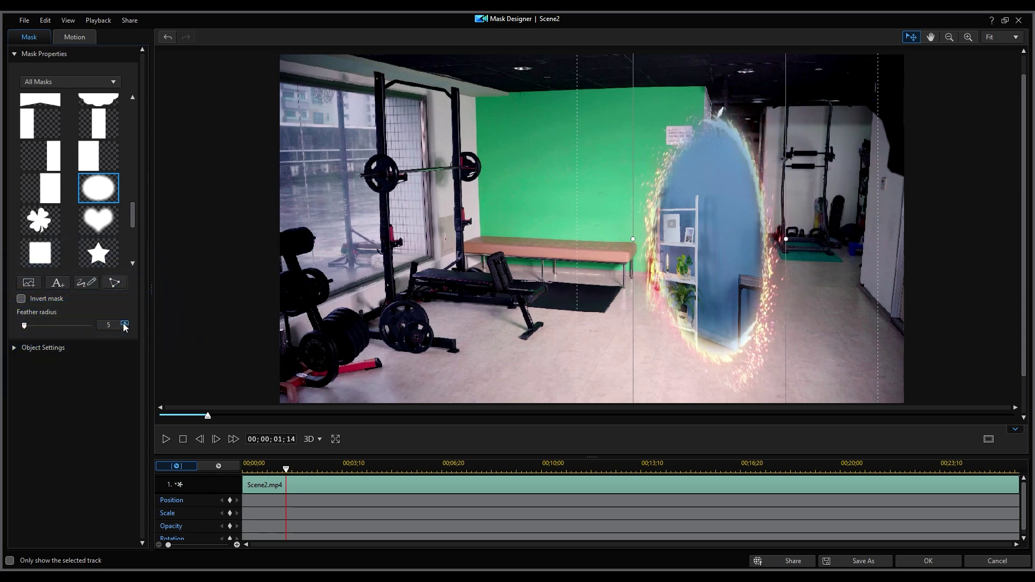
left_click(911, 557)
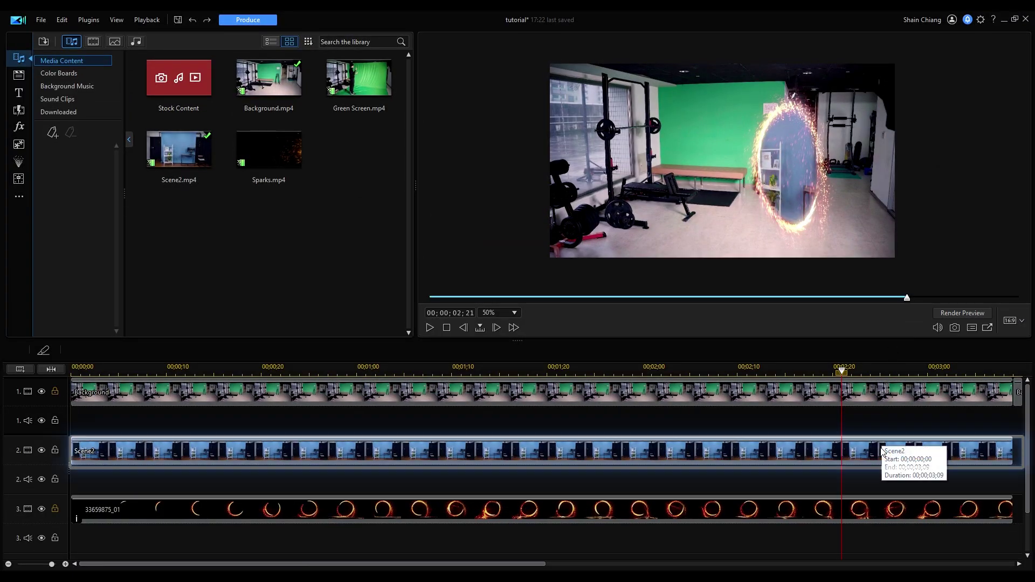
Keyframe Scene2 opacity from 0% to 100% and play back the fade-in
double_click(882, 452)
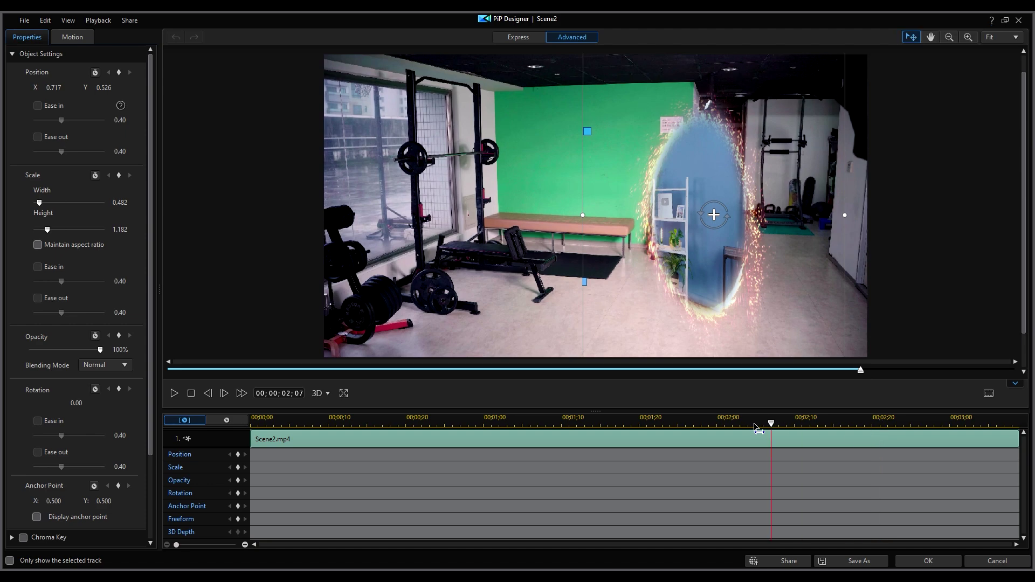
left_click_drag(758, 428, 433, 428)
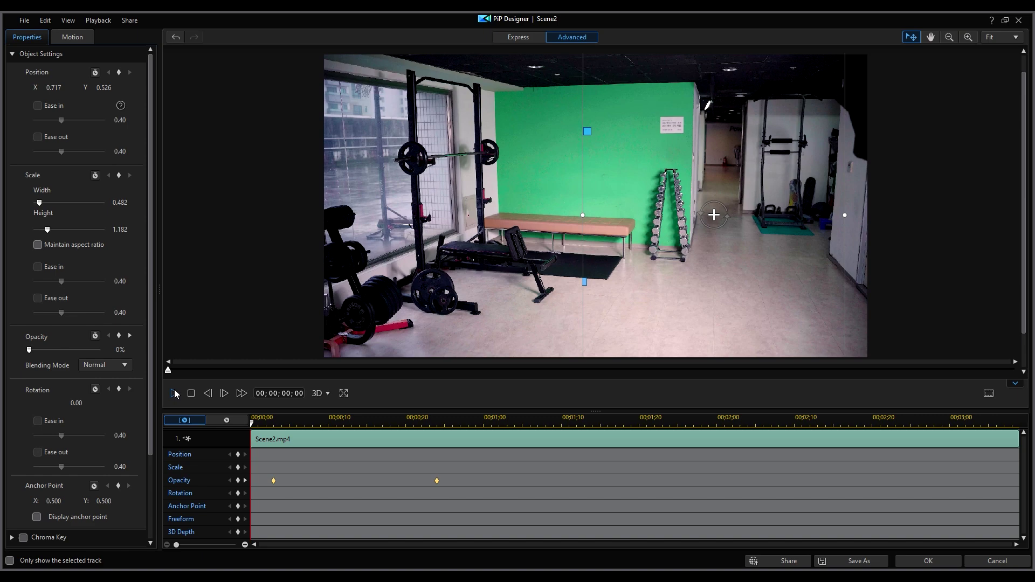
left_click(176, 394)
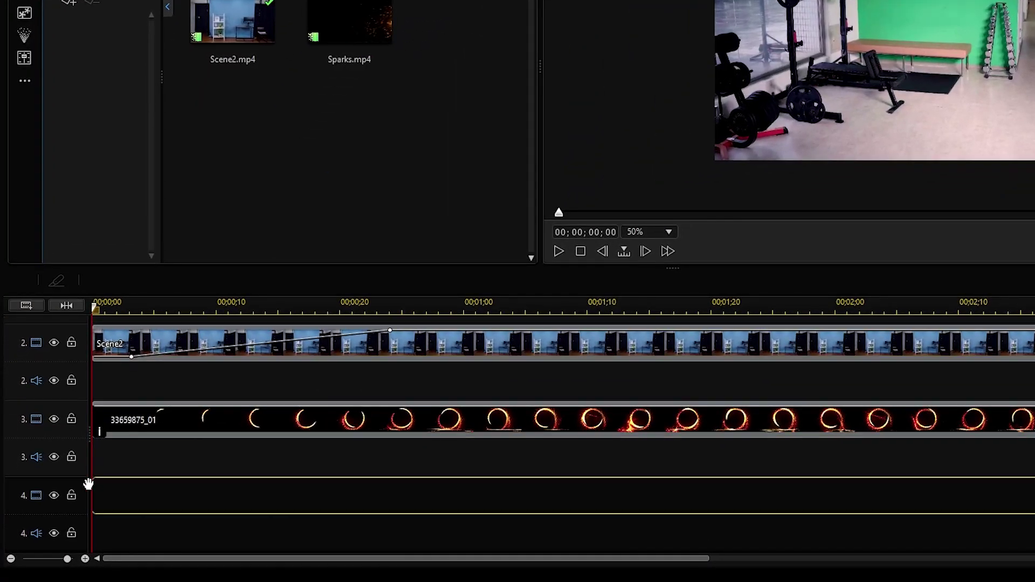
Place Green Screen on track 4 and chroma-key its green, raising Color Range and Denoise
left_click_drag(195, 352, 85, 495)
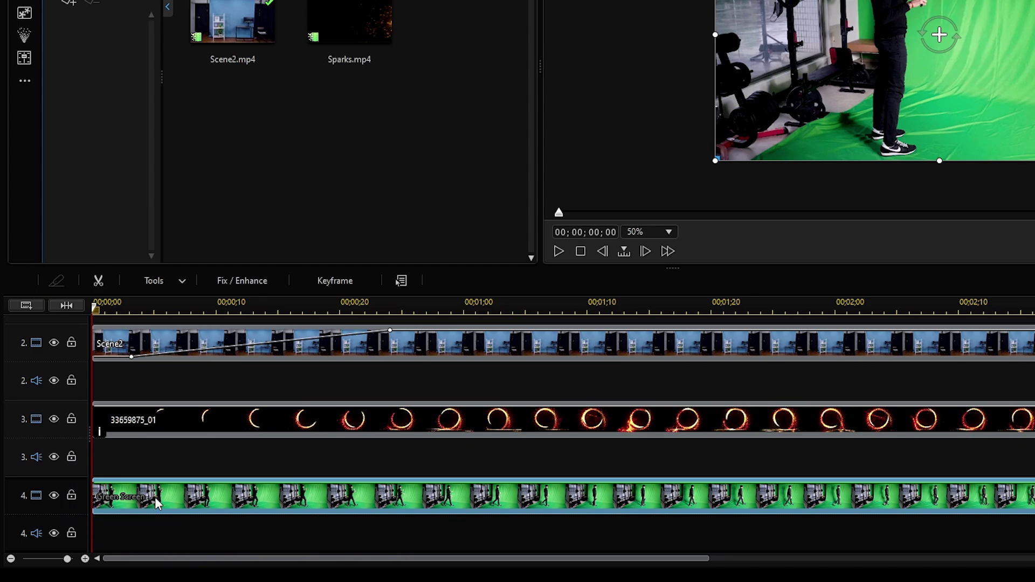
double_click(154, 497)
left_click(15, 93)
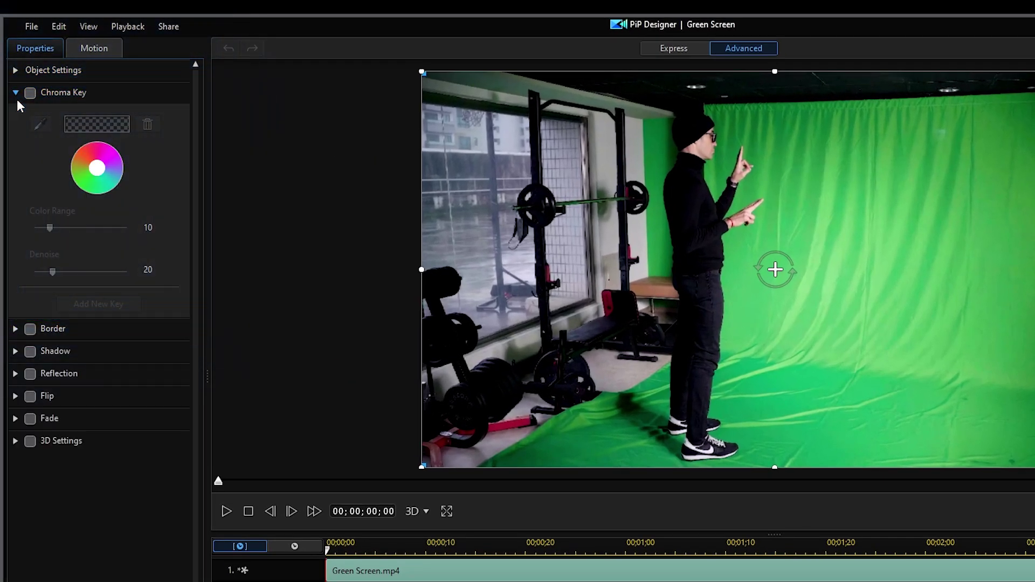
left_click(29, 93)
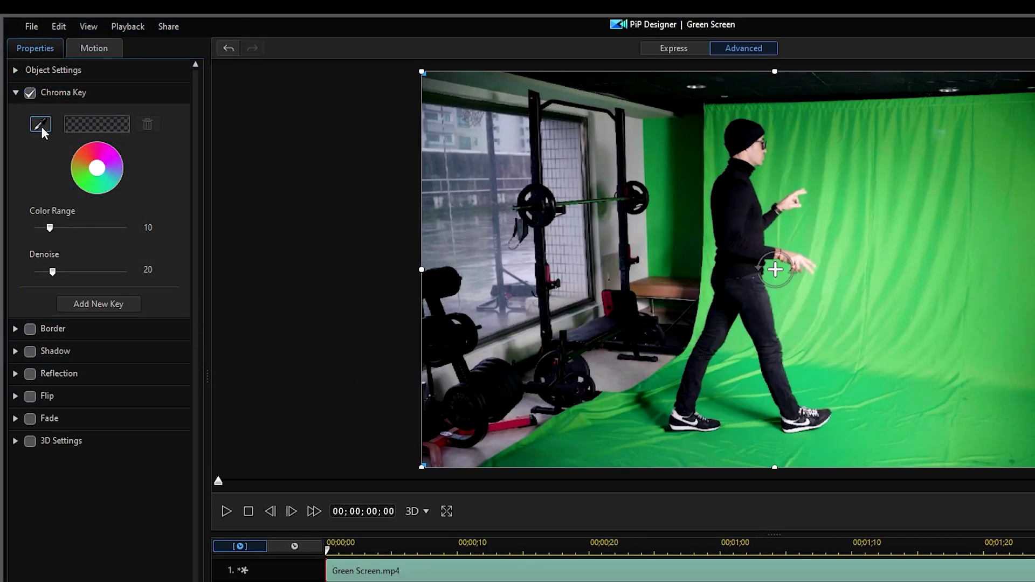
left_click(734, 408)
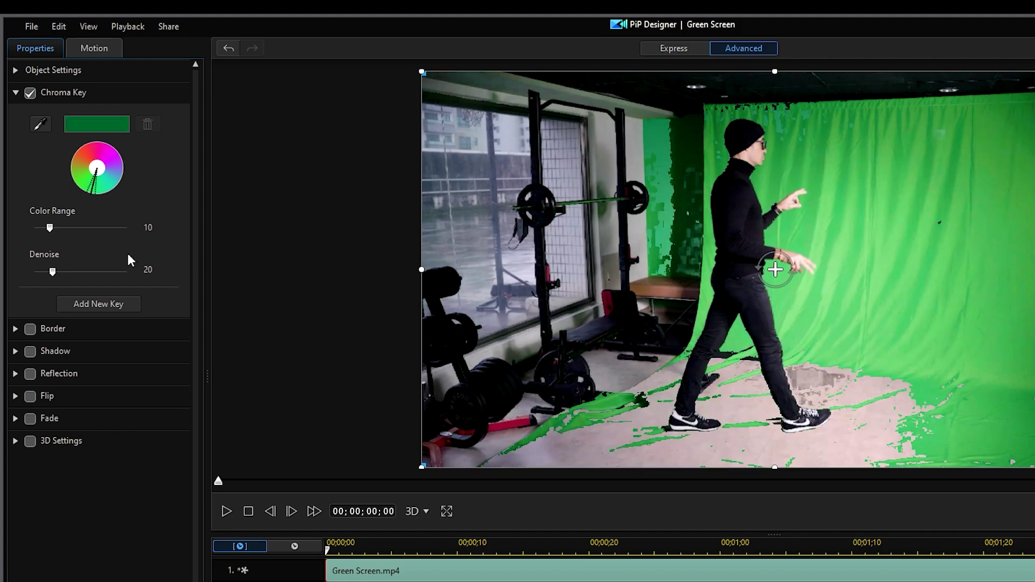
left_click_drag(49, 227, 100, 228)
left_click_drag(52, 272, 53, 268)
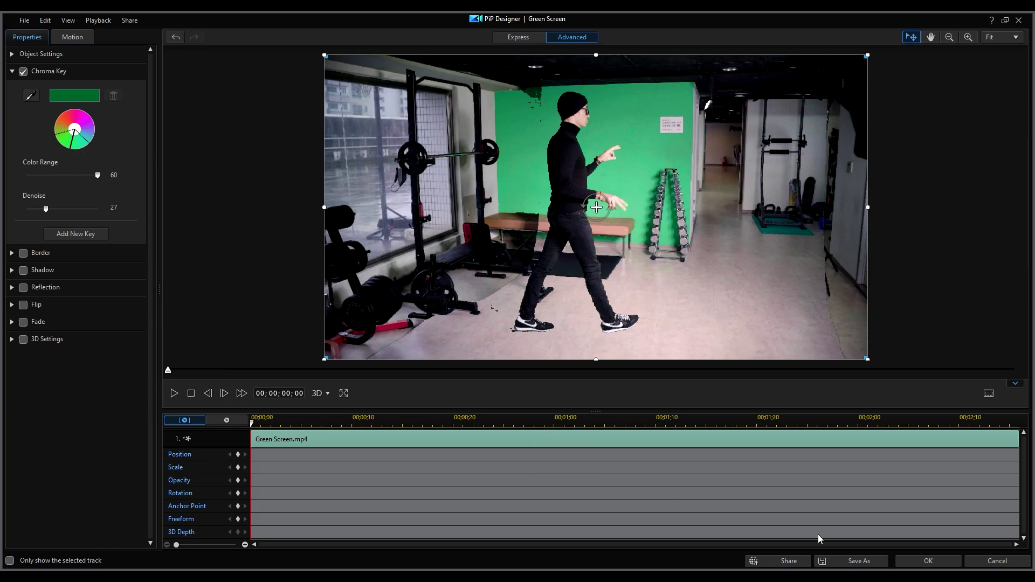
left_click(917, 561)
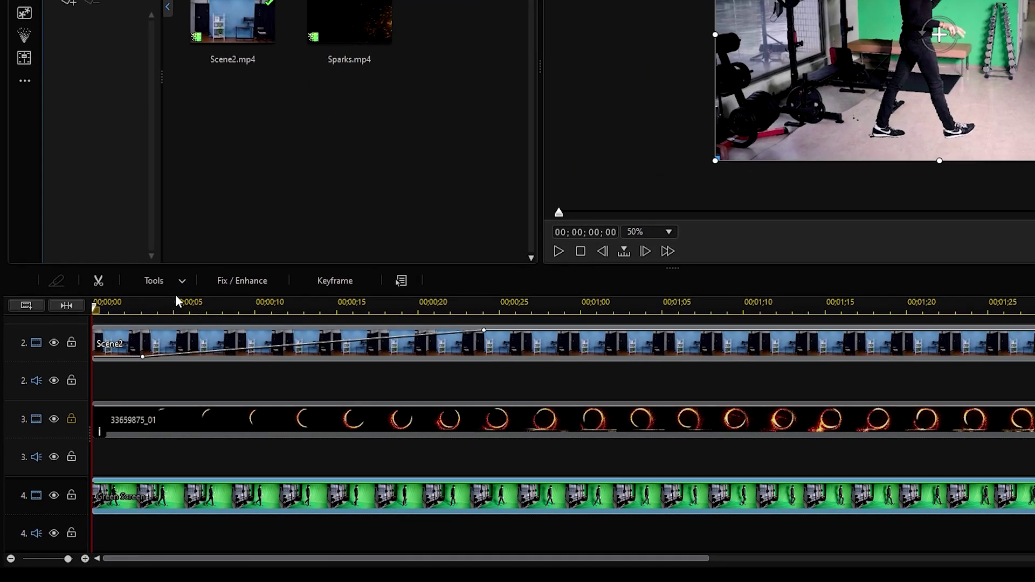
Draw a closed polygon pen mask on the Green Screen clip in Mask Designer
left_click(162, 283)
left_click(166, 315)
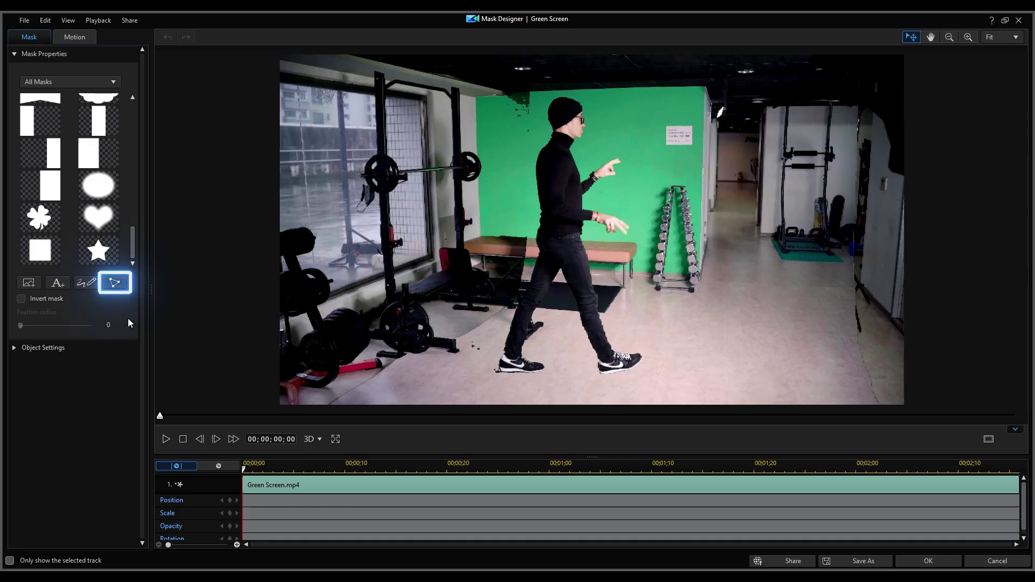
left_click(115, 283)
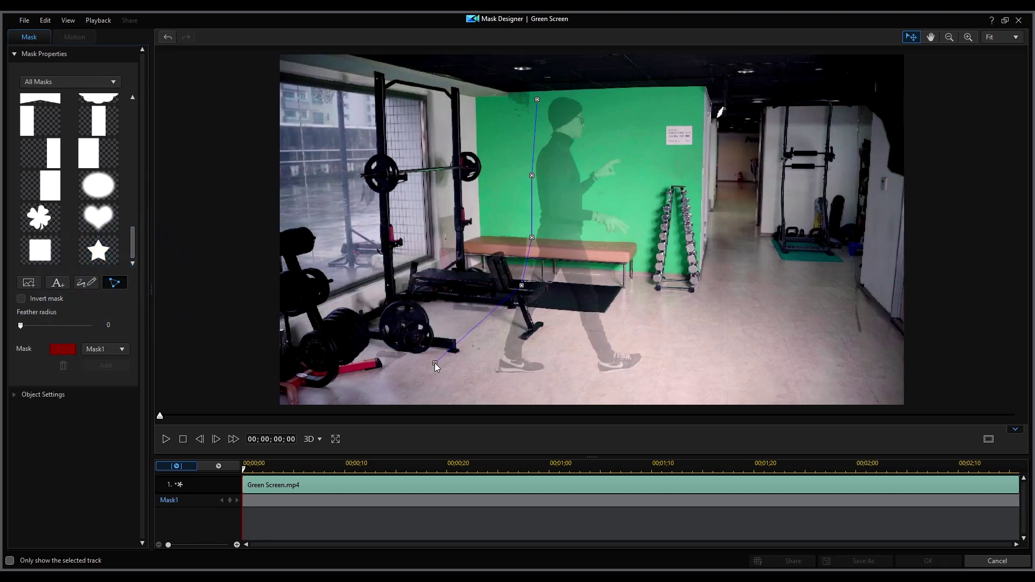
left_click(839, 83)
left_click(538, 87)
left_click(537, 99)
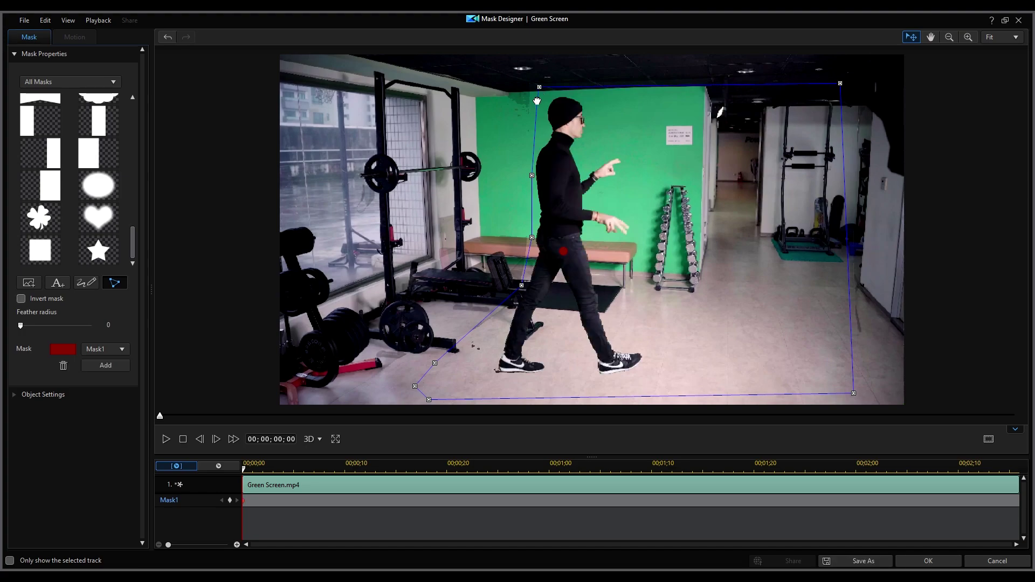
left_click(936, 561)
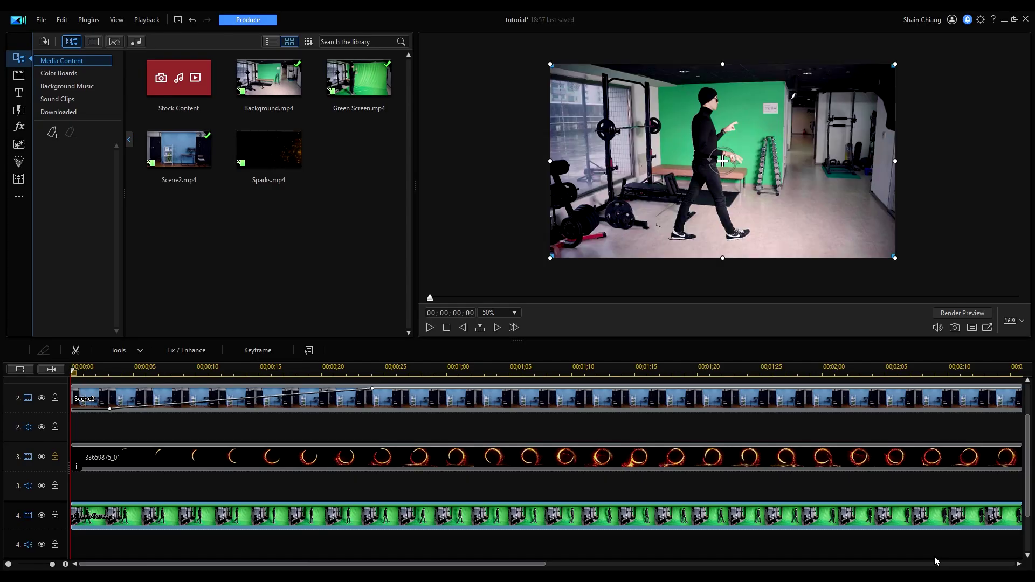
Add a library transition to the end of the Green Screen clip
left_click_drag(974, 518, 633, 518)
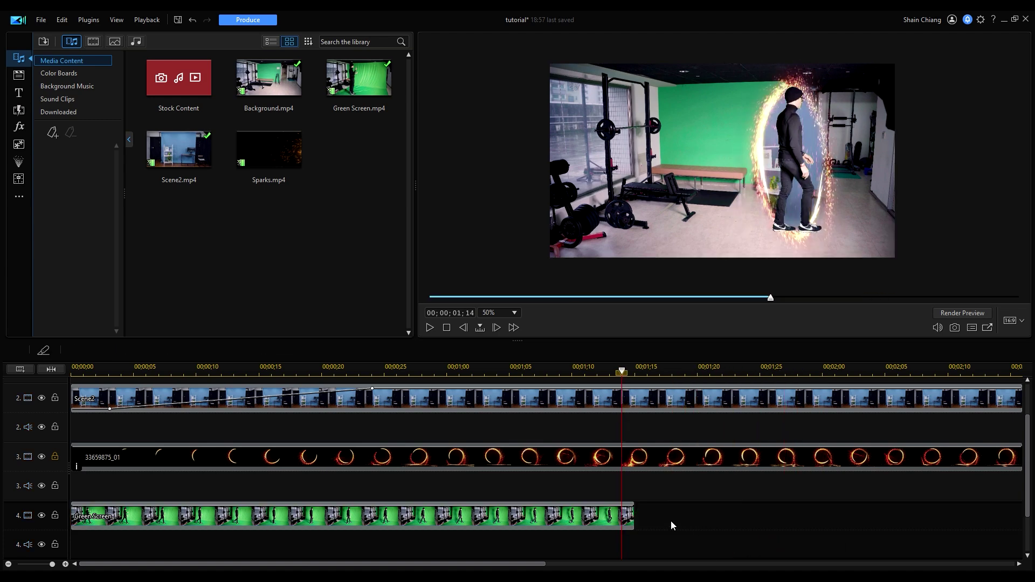
left_click(25, 114)
left_click_drag(179, 77, 540, 455)
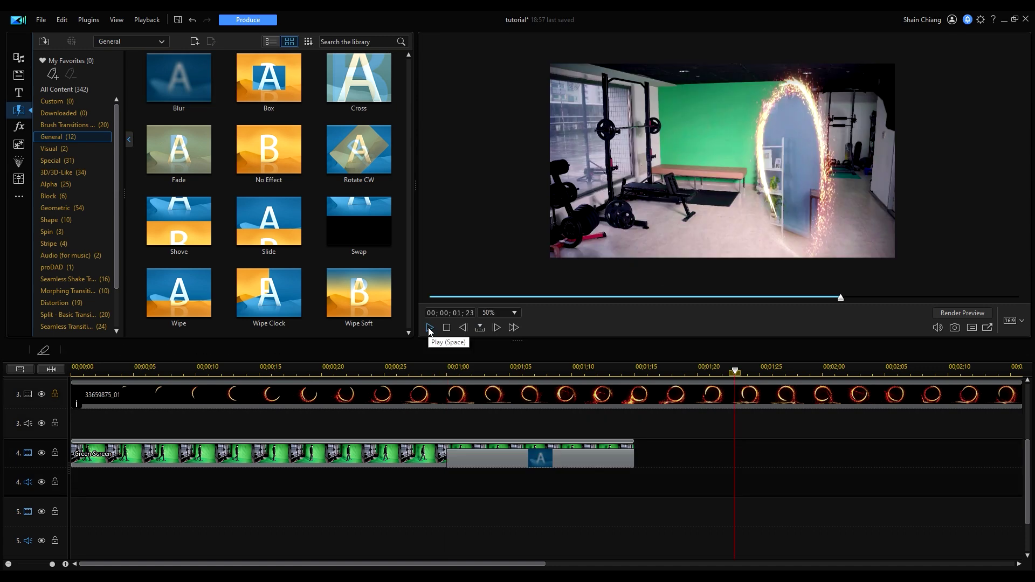